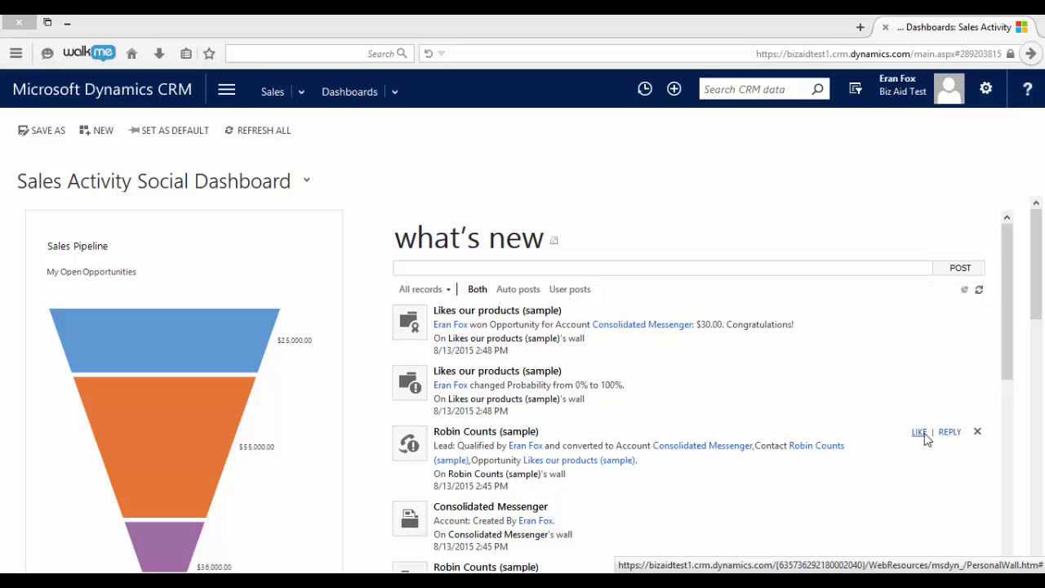
# Scroll the Sales Activity Social Dashboard, then start a new dashboard and cancel its layout chooser
pyautogui.moveTo(1032, 294); pyautogui.dragTo(1036, 522)
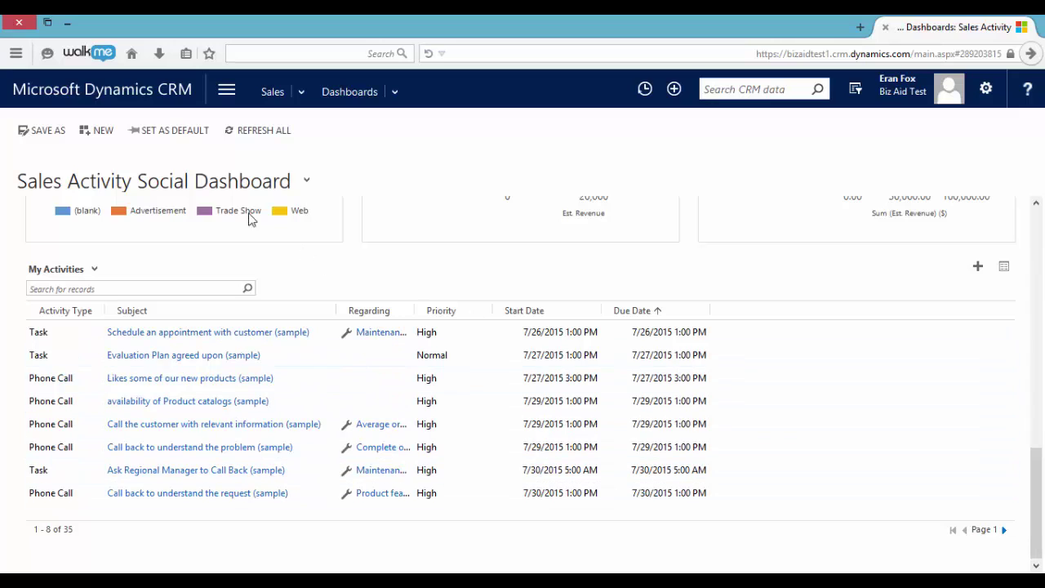
pyautogui.click(107, 130)
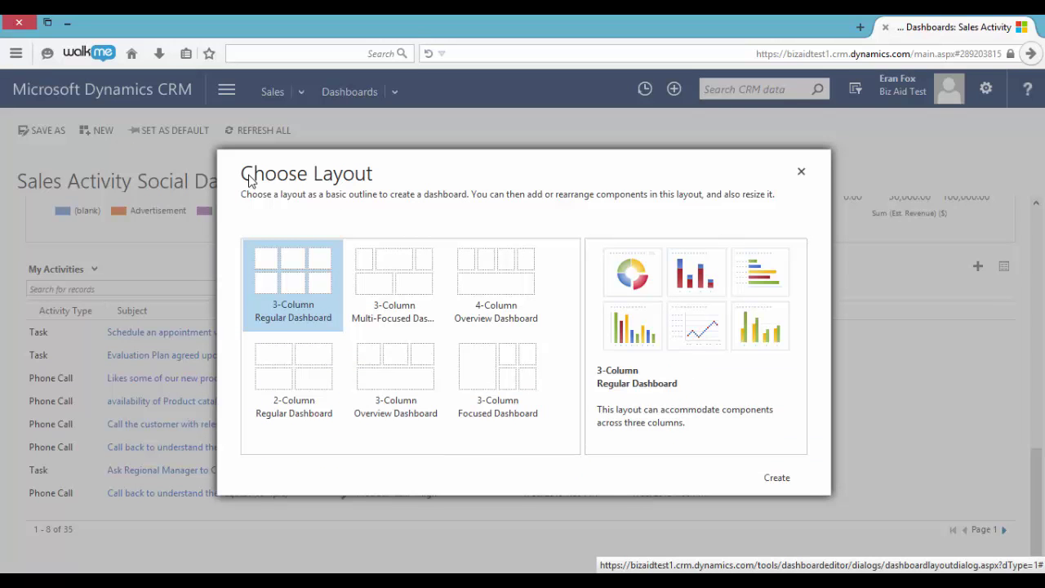
pyautogui.click(802, 173)
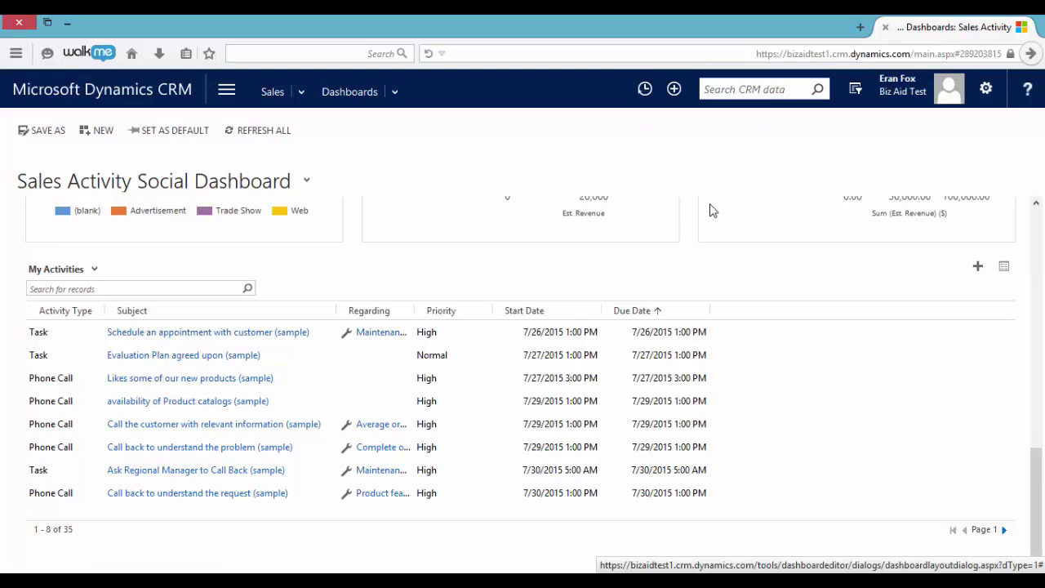
# Go to Sales > Leads to show the My Open Leads view
pyautogui.click(226, 93)
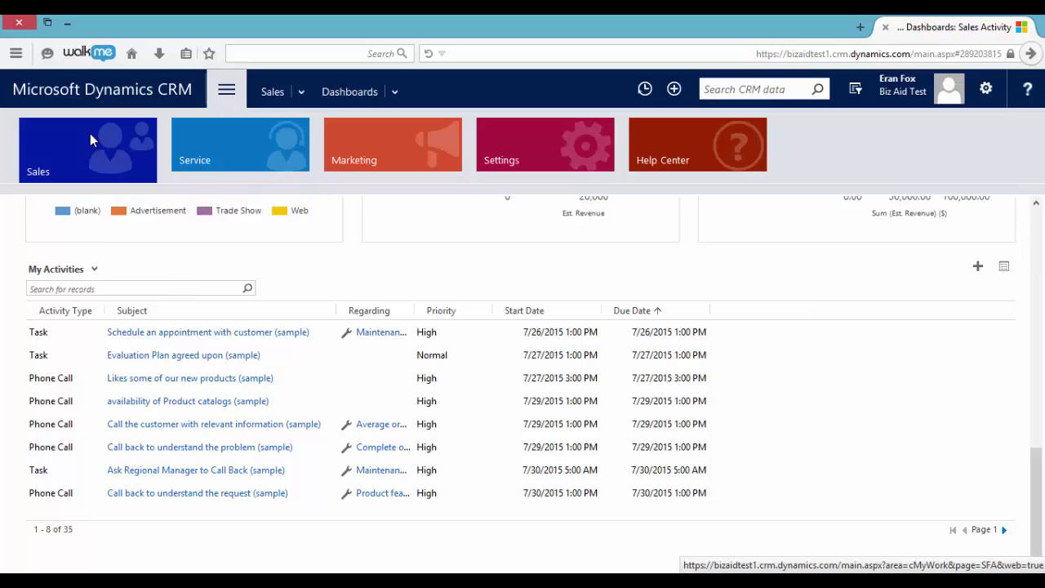
pyautogui.click(91, 138)
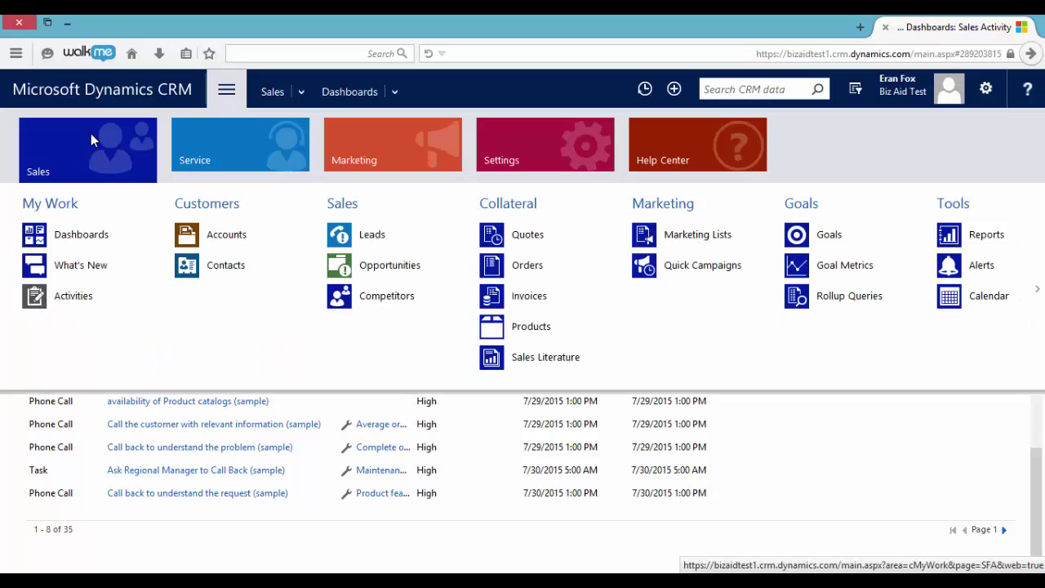
pyautogui.click(395, 237)
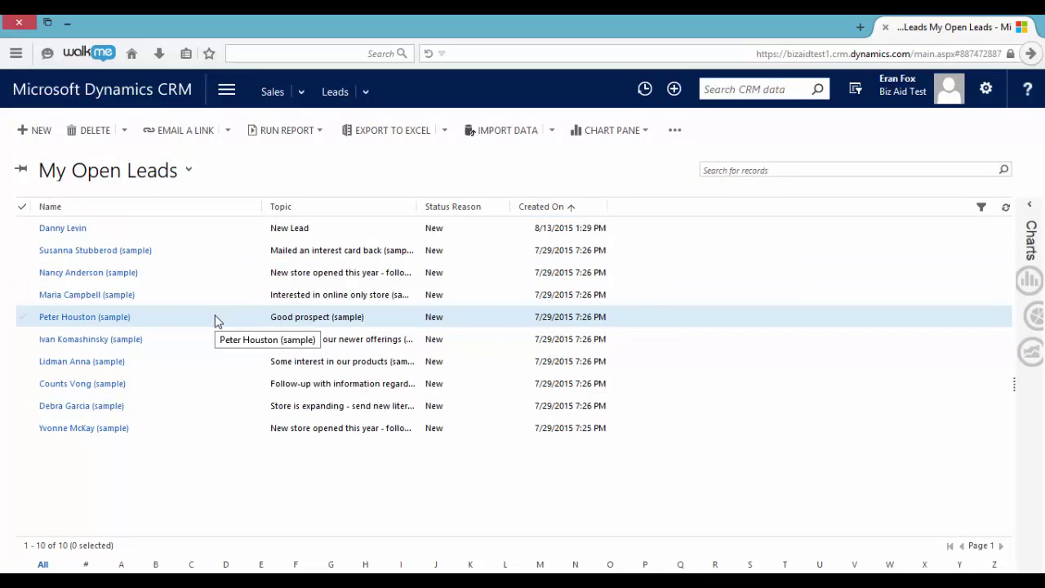
# Open the Tailspin Toys lead record and display its Activities list
pyautogui.doubleClick(216, 319)
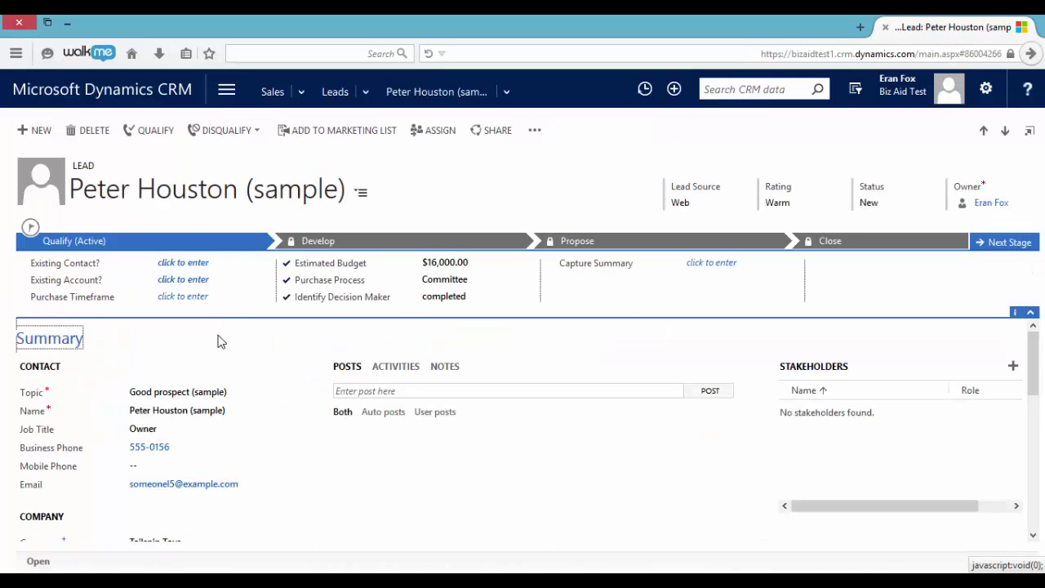
pyautogui.scroll(-1, 222, 347)
pyautogui.scroll(1, 153, 339)
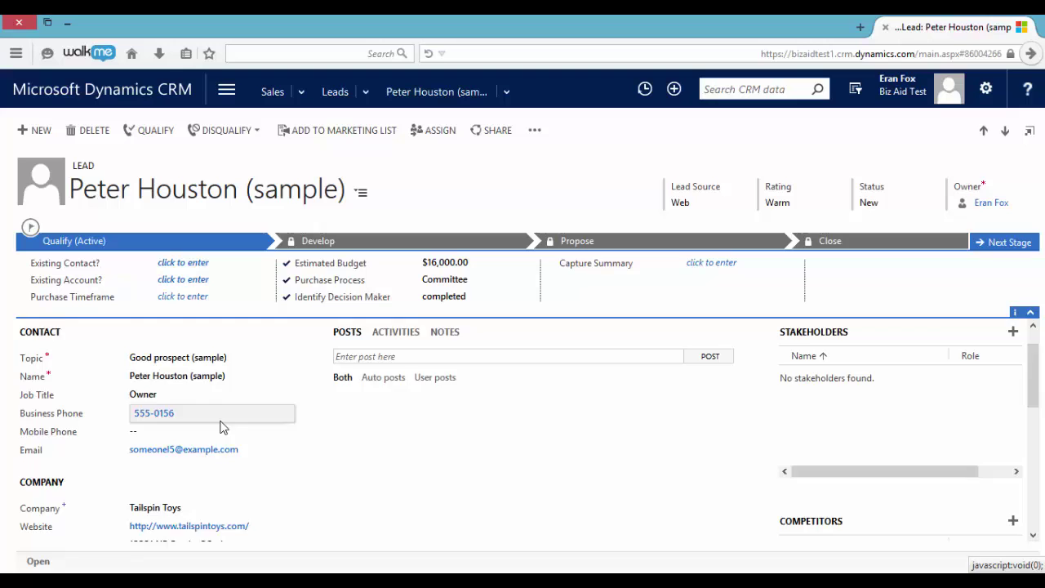
pyautogui.scroll(-1, 224, 427)
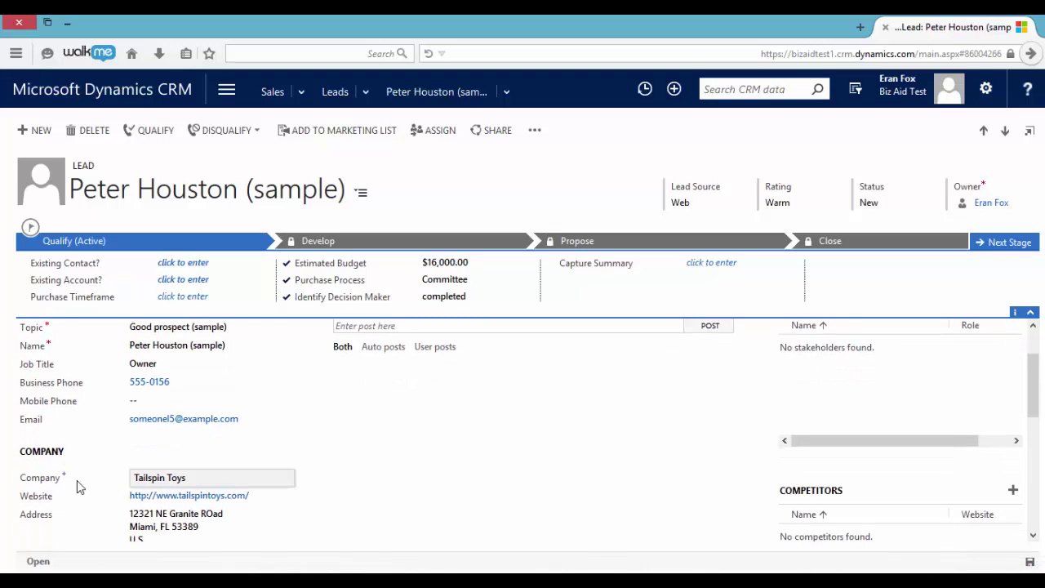
pyautogui.scroll(2, 91, 498)
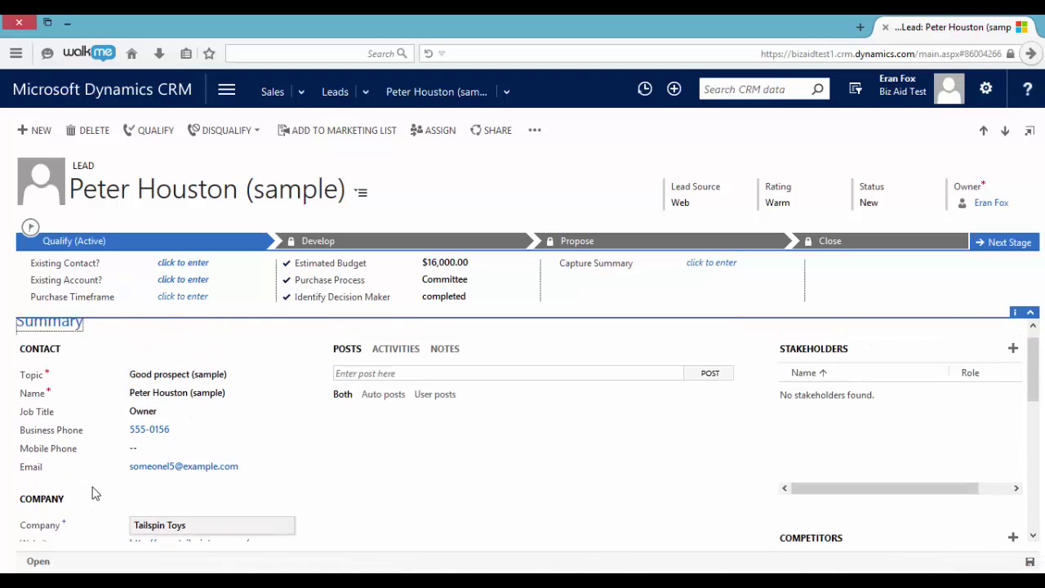
pyautogui.click(413, 368)
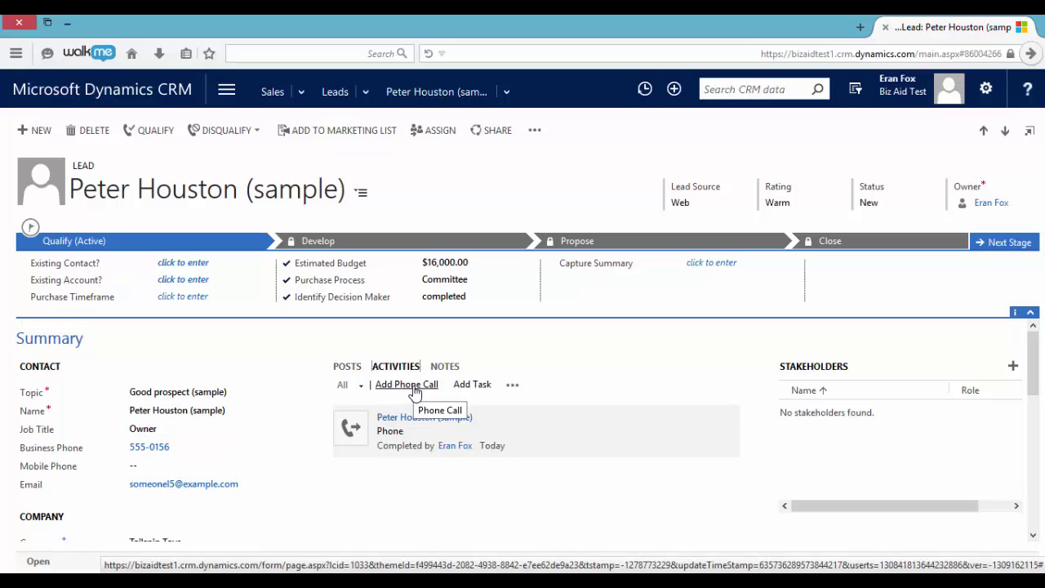
# Log a completed phone call with subject 'Phone' on the lead
pyautogui.click(412, 385)
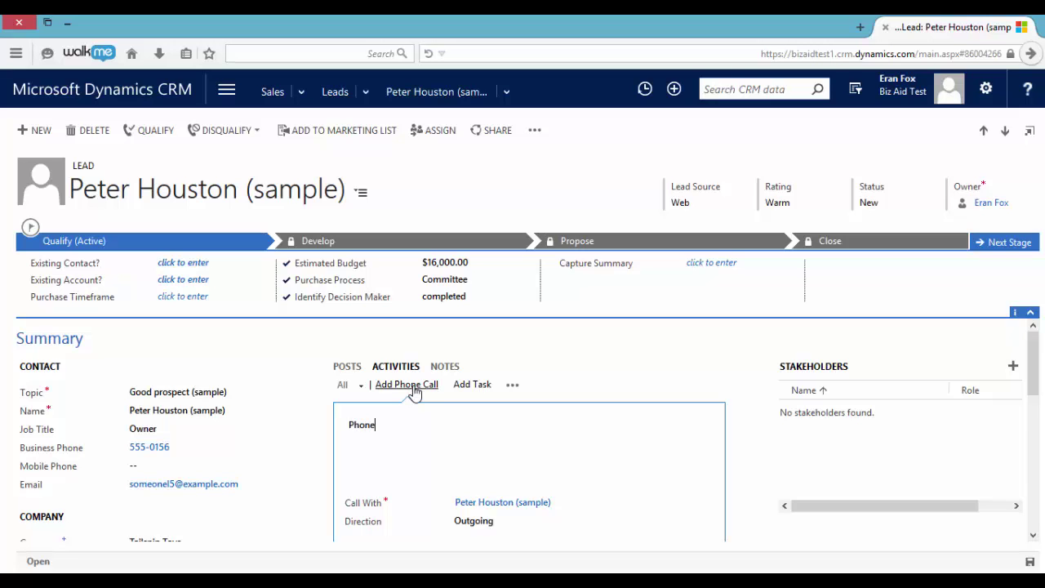
pyautogui.write('Phone')
pyautogui.scroll(-1, 489, 441)
pyautogui.click(632, 490)
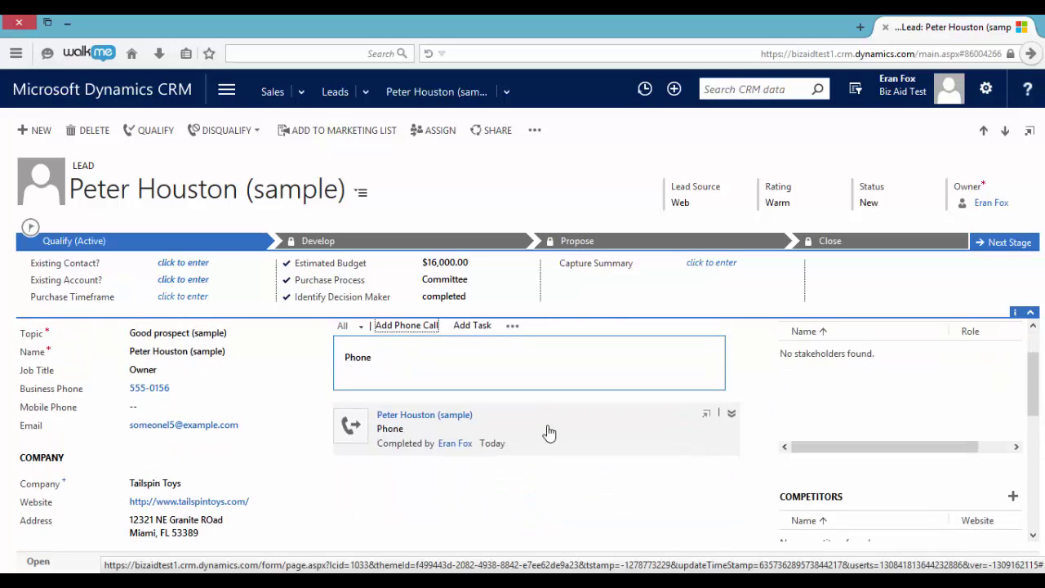
# Start a 'Follow Up' task and choose its due date from the calendar
pyautogui.click(481, 391)
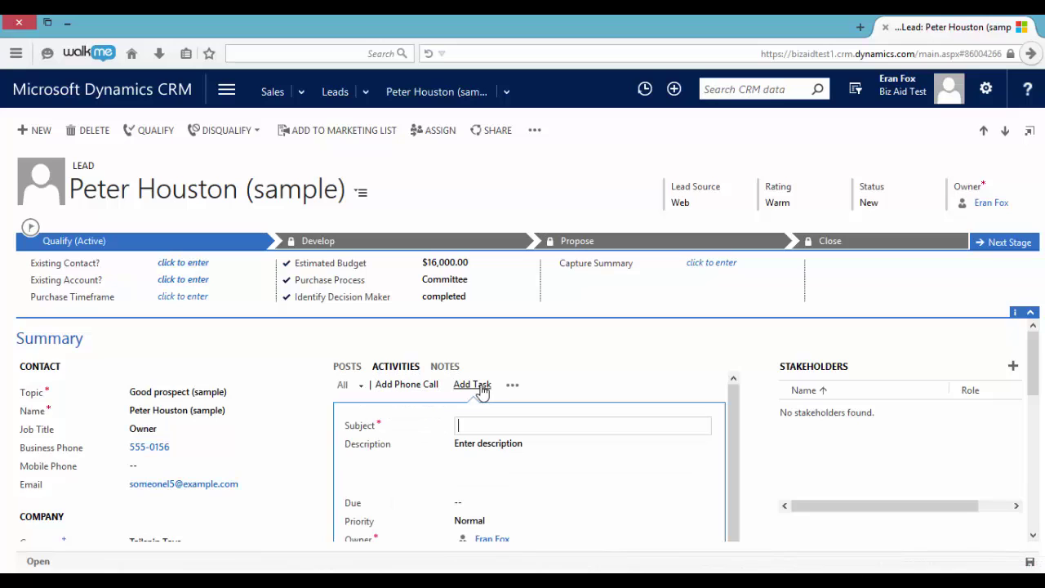
pyautogui.write('Follow Up')
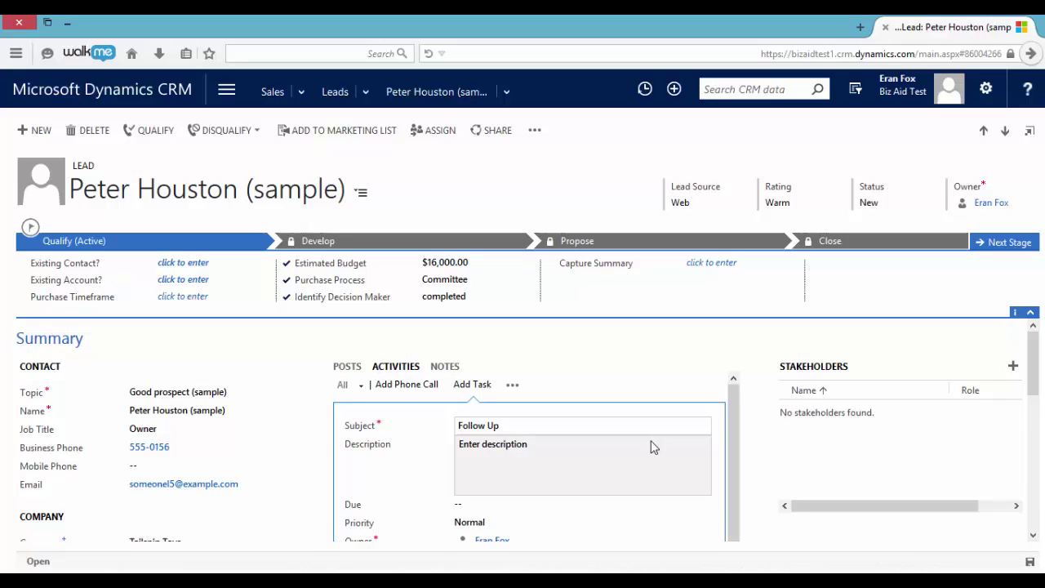
pyautogui.click(578, 472)
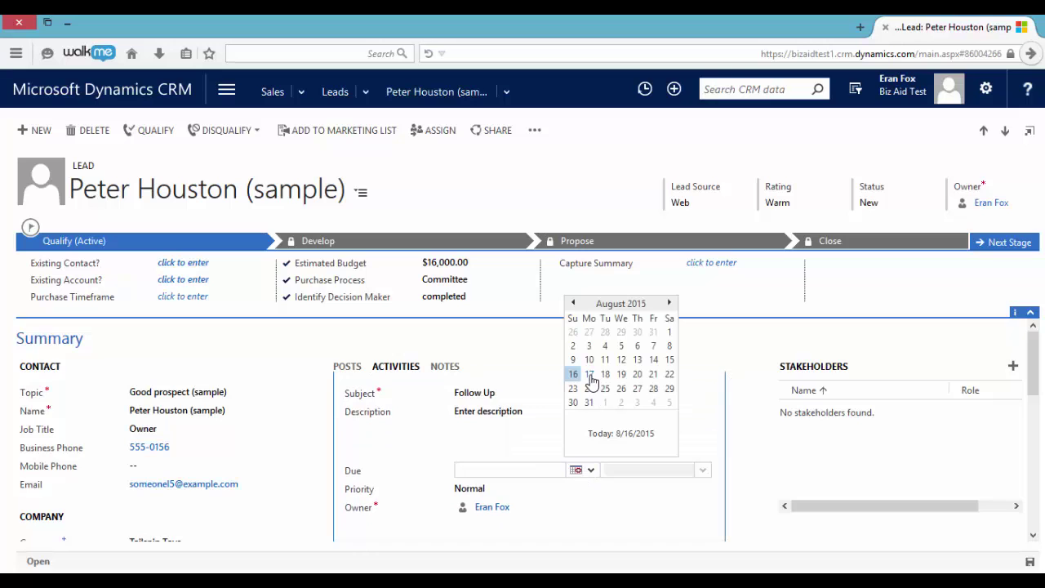
pyautogui.scroll(-5, 592, 392)
# Save the Follow Up task, then set Lead Source to Word of Mouth and Rating to Hot
pyautogui.click(631, 361)
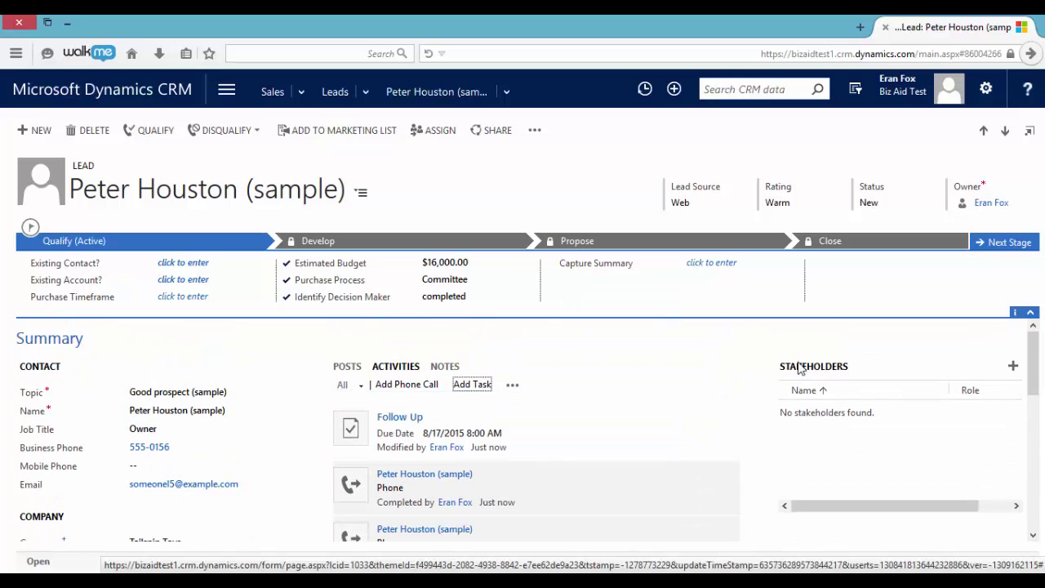
pyautogui.scroll(-2, 769, 467)
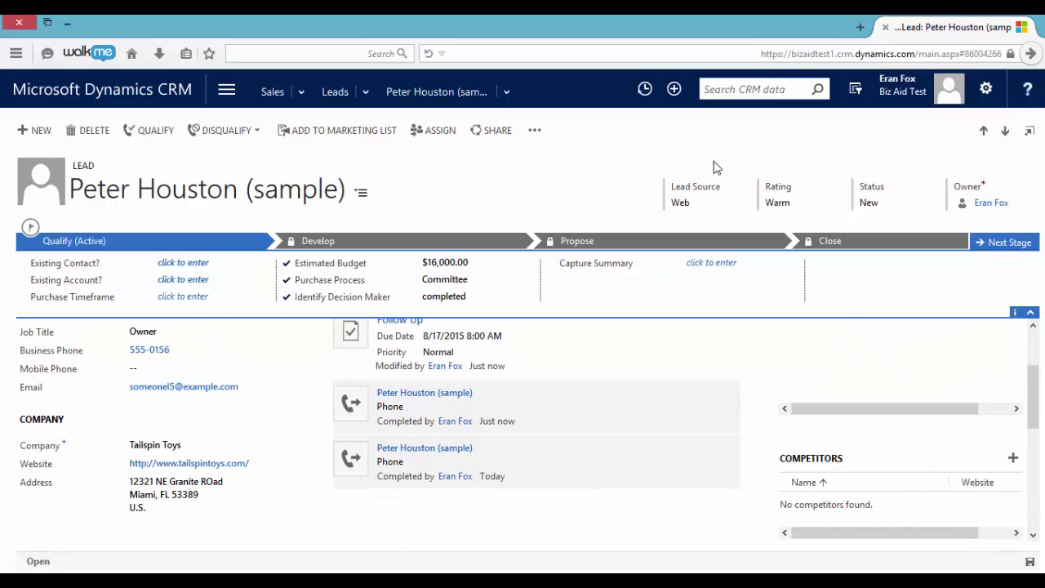
pyautogui.click(718, 202)
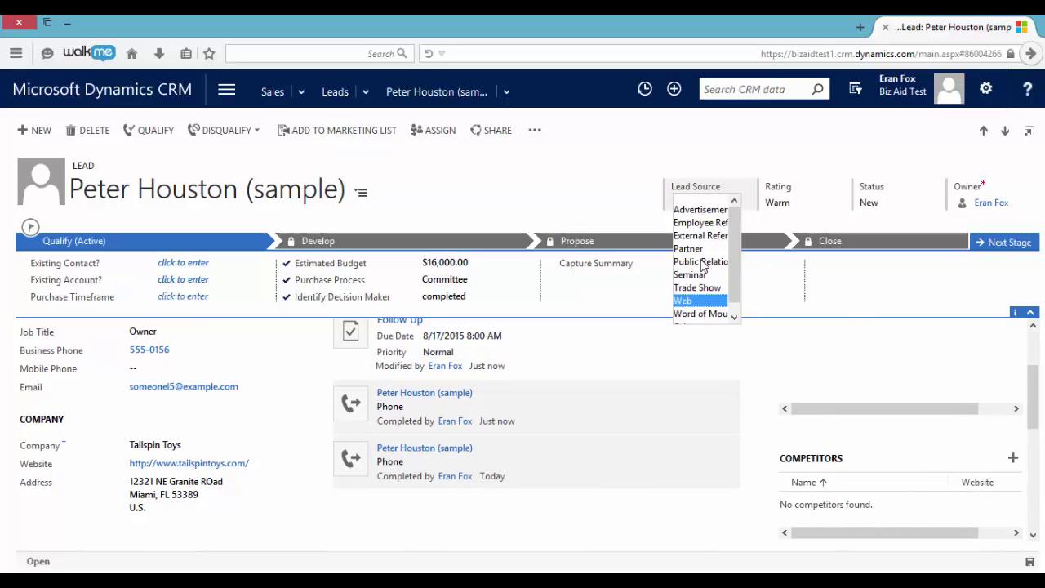
pyautogui.click(701, 315)
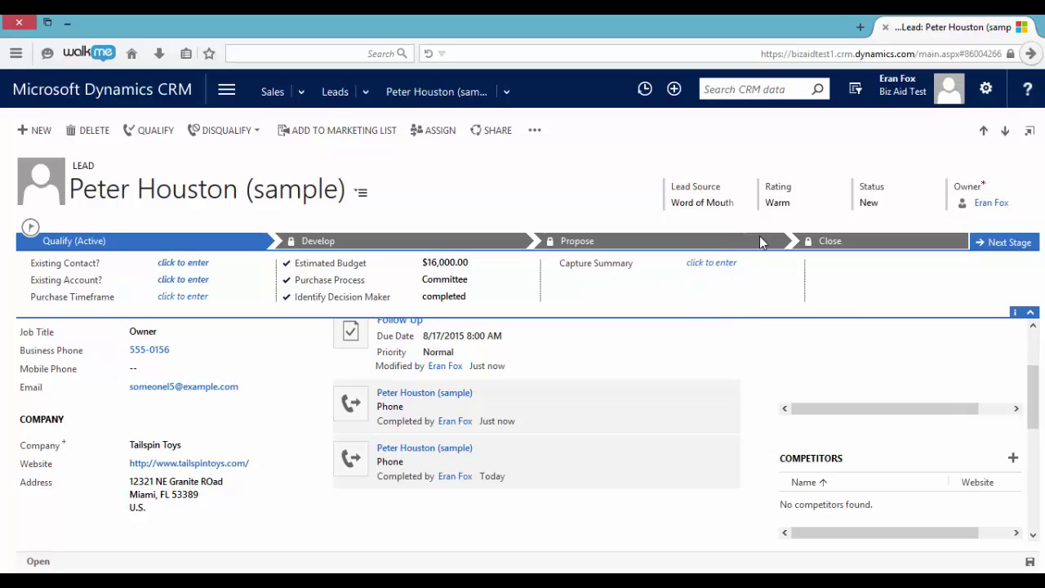
pyautogui.click(780, 204)
pyautogui.click(782, 211)
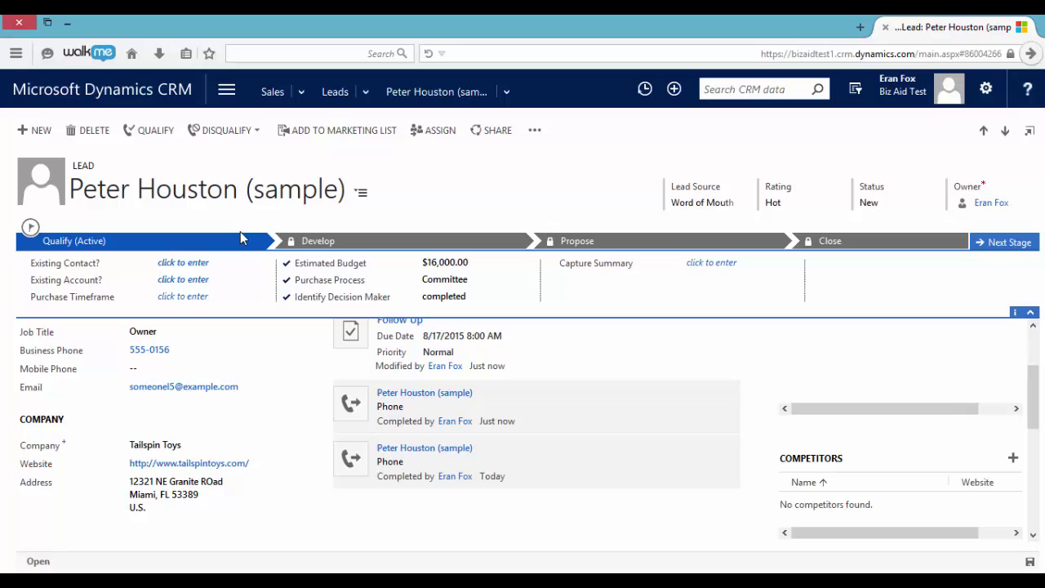
# Qualify the lead, then enter Customer Need 'CRM' and Proposed Solution 'Dynamics CRM'
pyautogui.click(150, 138)
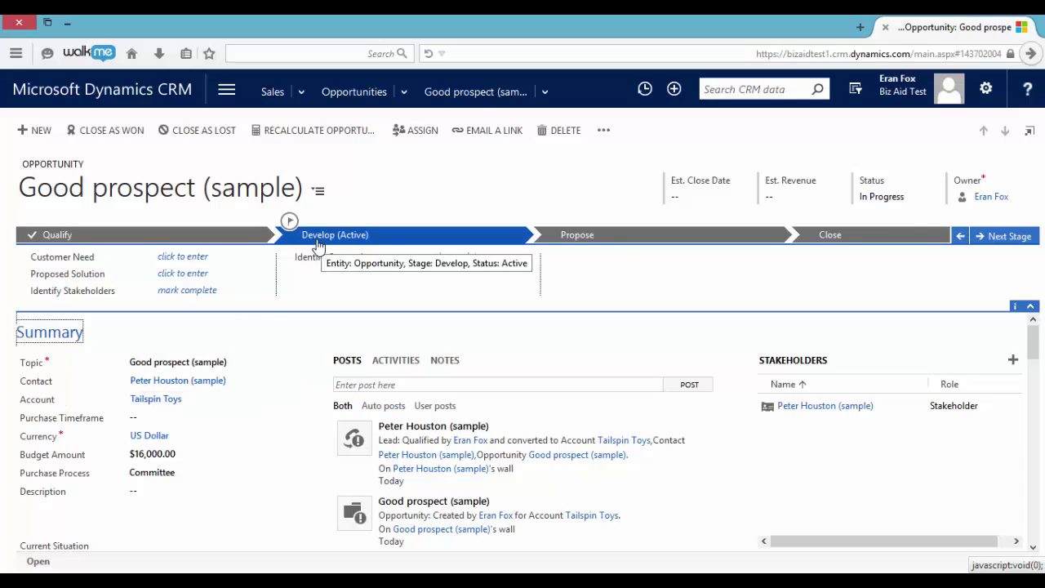
pyautogui.click(201, 258)
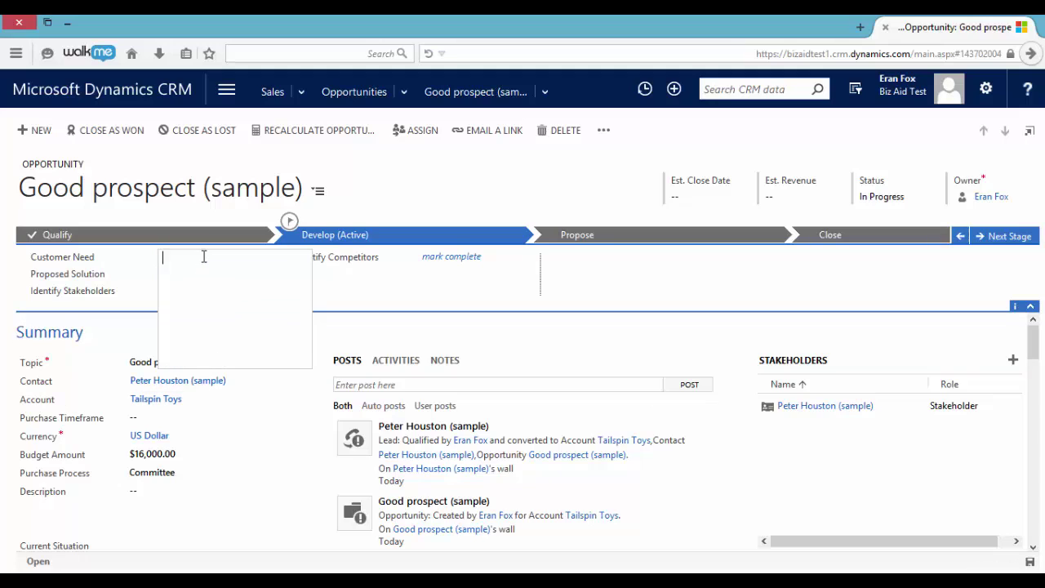
pyautogui.write('CRM')
pyautogui.press('Tab')
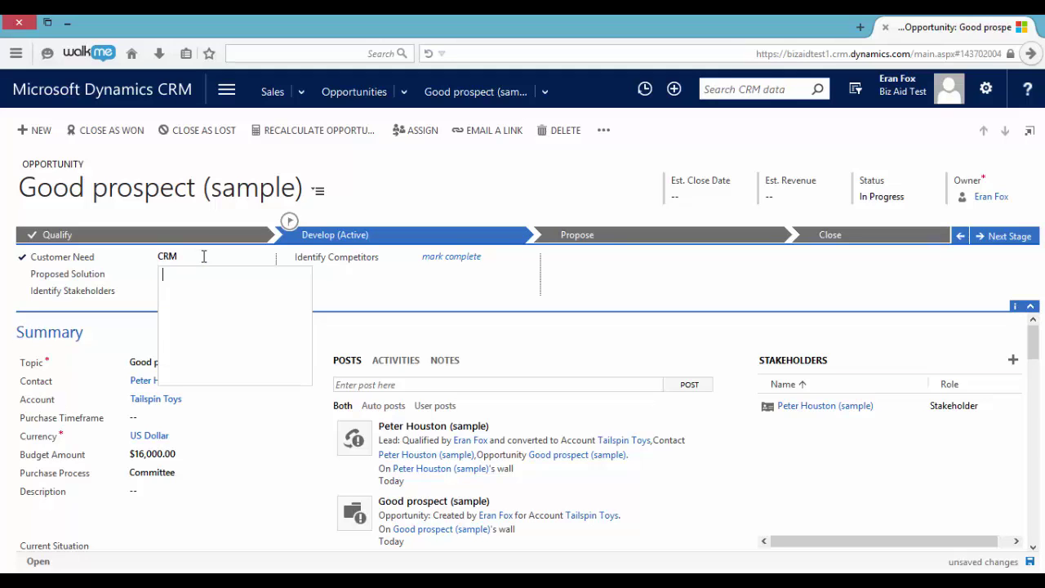
pyautogui.write('Dynamics CRM')
pyautogui.click(523, 309)
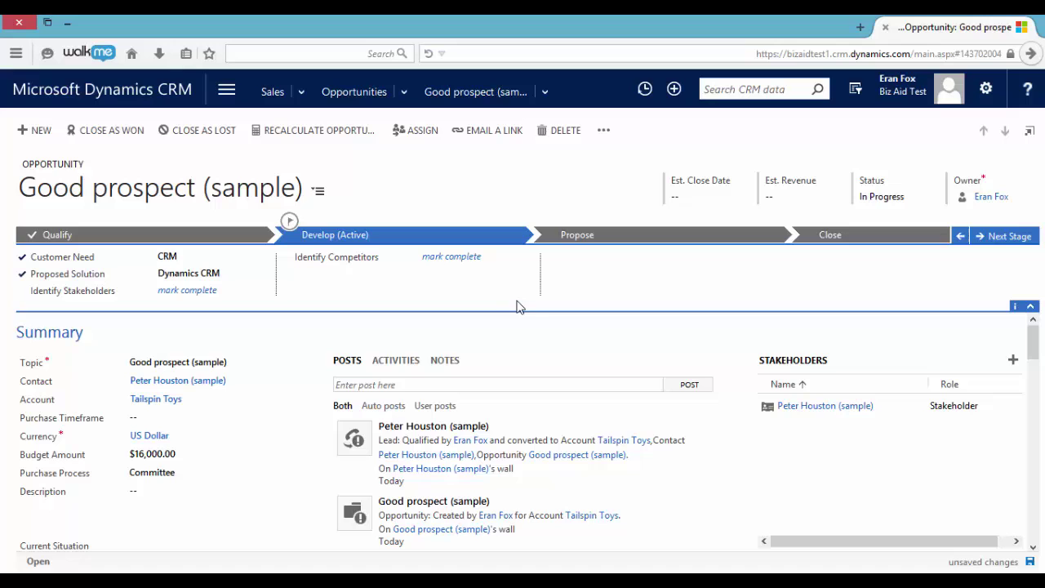
# Advance the opportunity to Propose and select the CRM Service USA (sample) price list
pyautogui.click(988, 239)
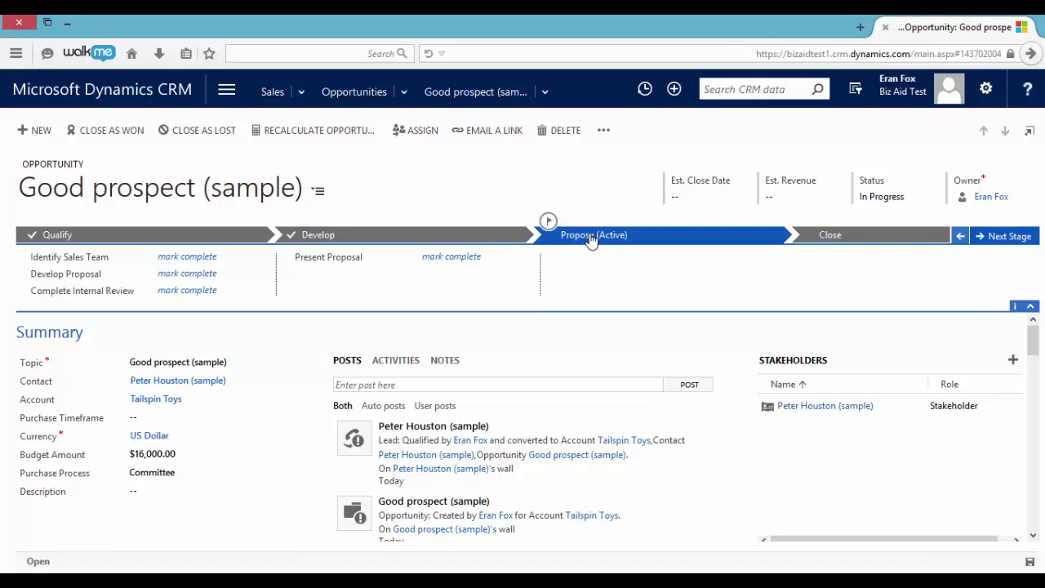
pyautogui.scroll(-1, 623, 381)
pyautogui.scroll(-6, 625, 388)
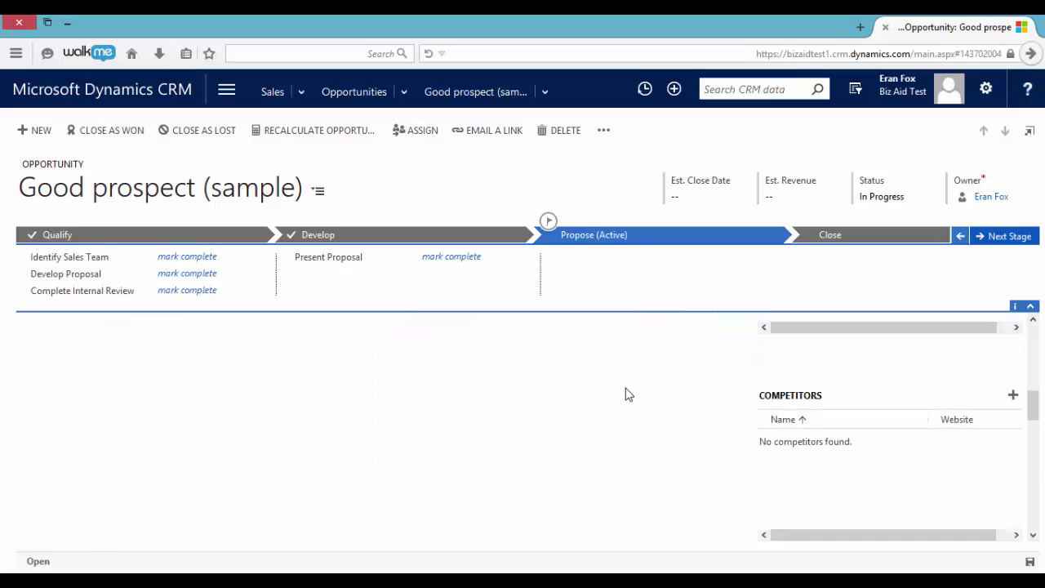
pyautogui.click(256, 375)
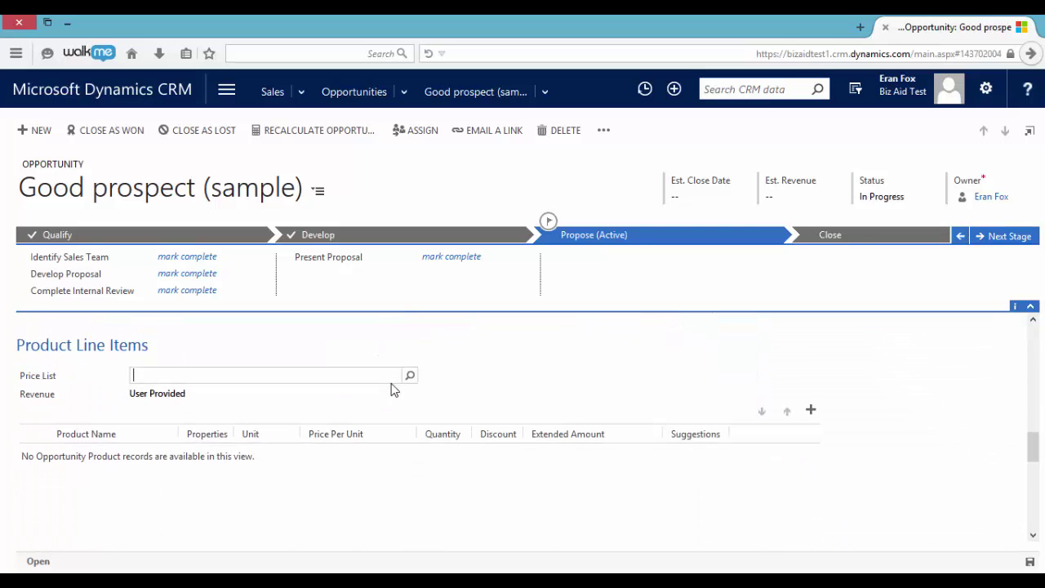
pyautogui.click(368, 396)
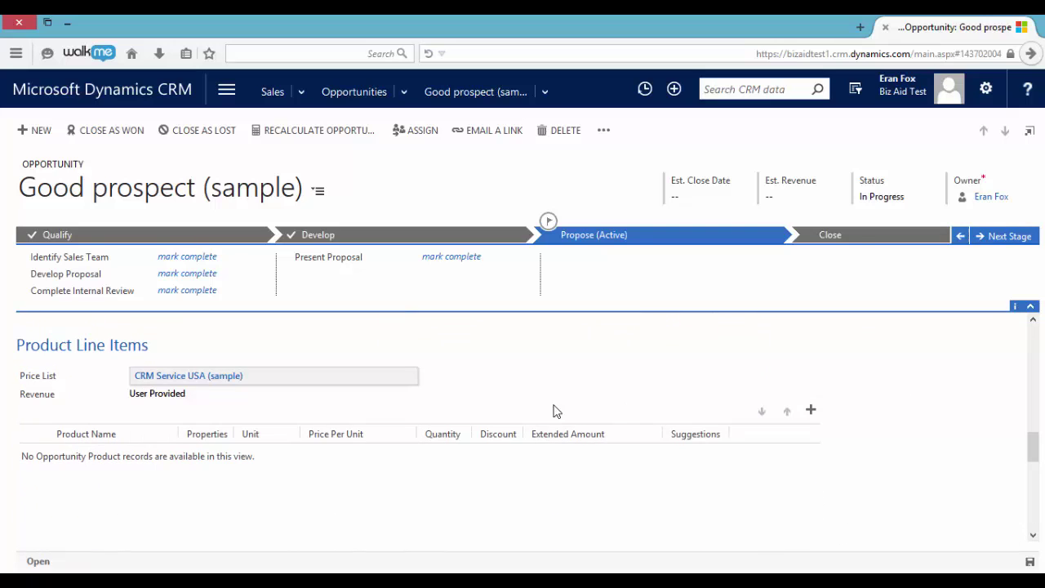
# Add a write-in product line 'crm' priced at $30.00 per unit
pyautogui.click(811, 411)
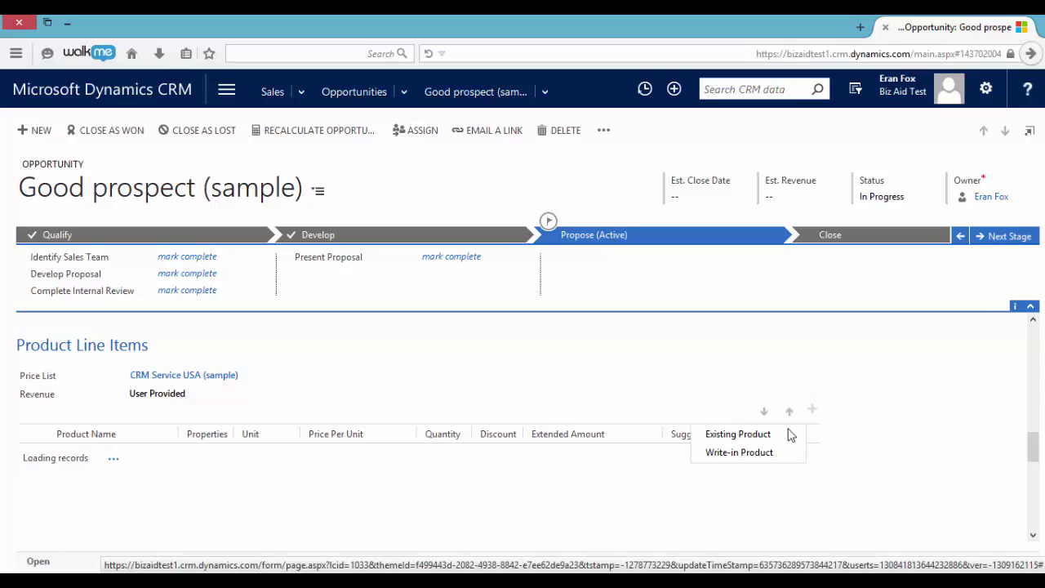
pyautogui.click(748, 454)
pyautogui.write('crm')
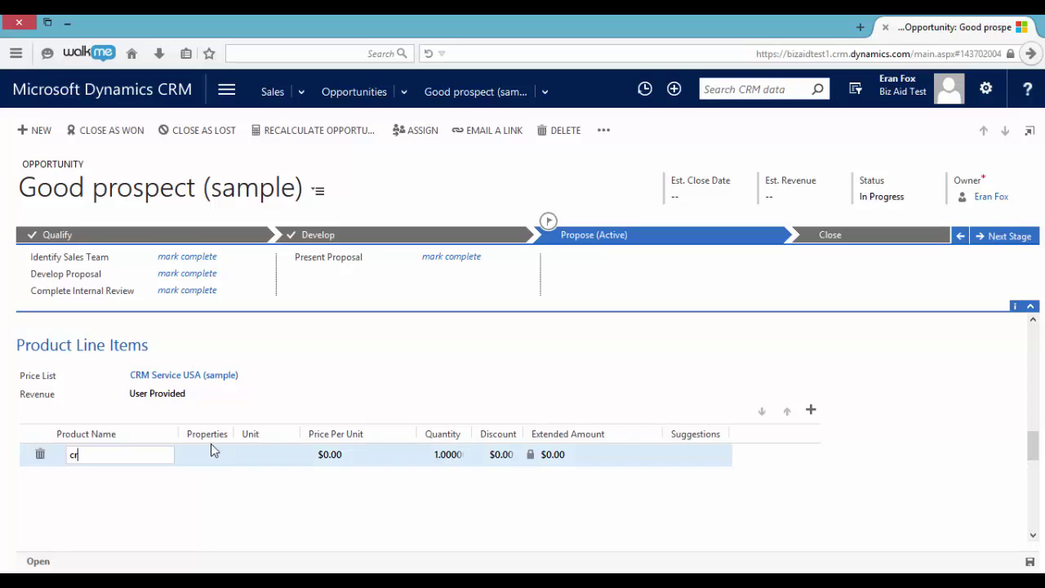
pyautogui.press('Tab')
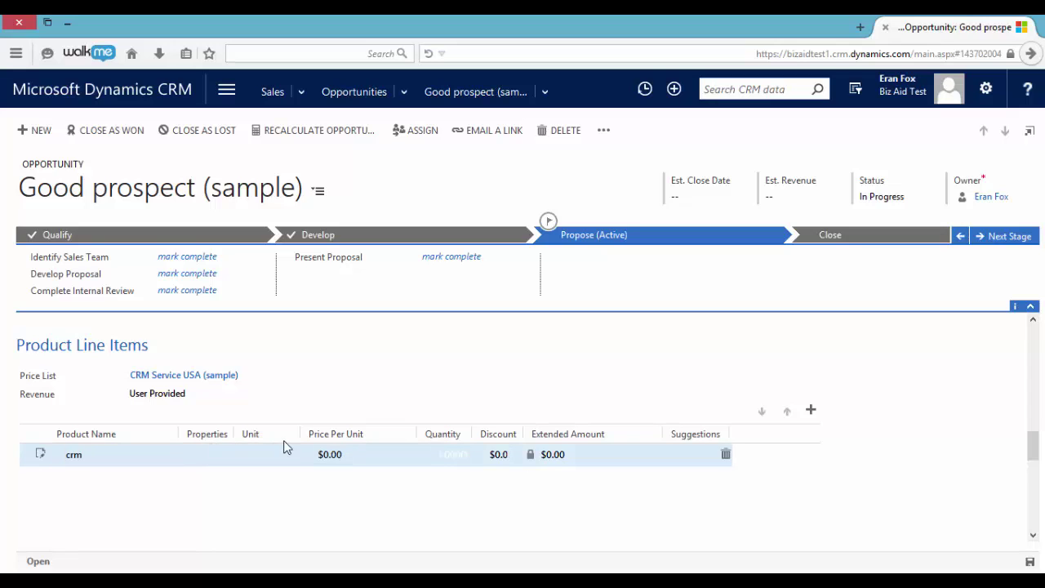
pyautogui.click(343, 454)
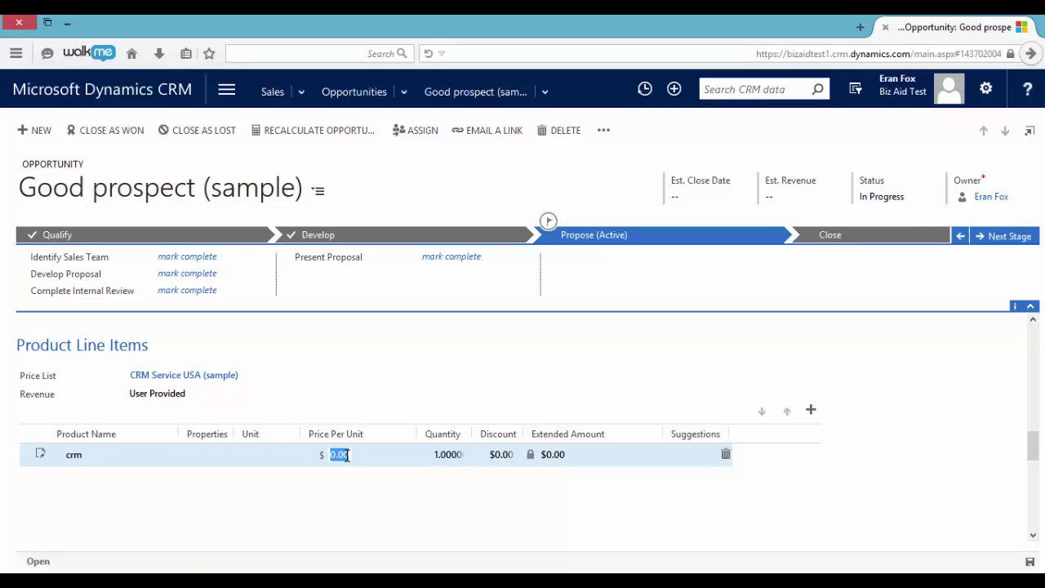
pyautogui.write('30')
pyautogui.click(427, 518)
pyautogui.scroll(-2, 688, 492)
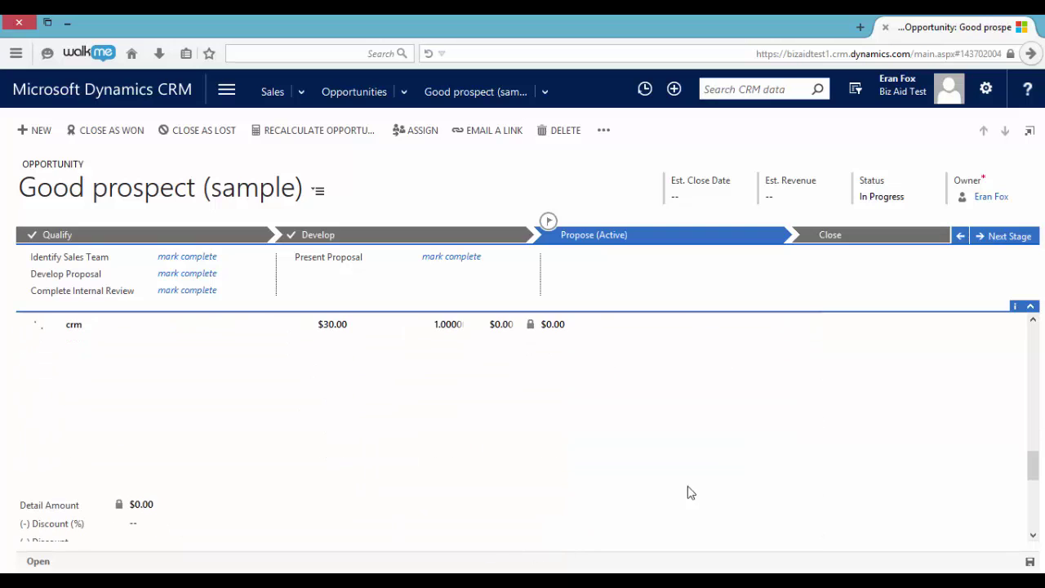
pyautogui.scroll(-4, 688, 492)
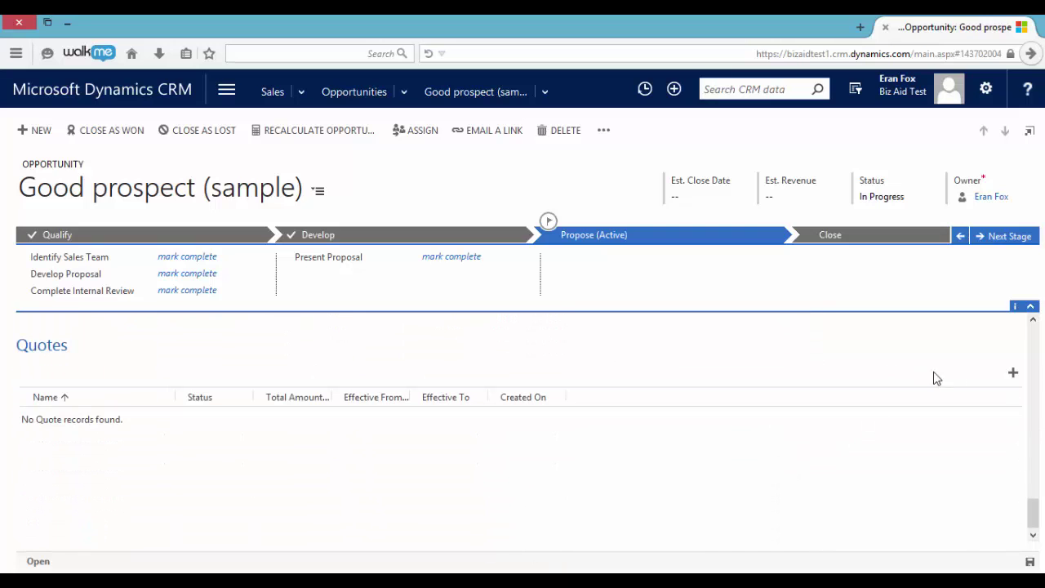
# Add a new quote, set Shipping Method Airborne and Payment Terms Net 30, then activate it
pyautogui.click(1012, 373)
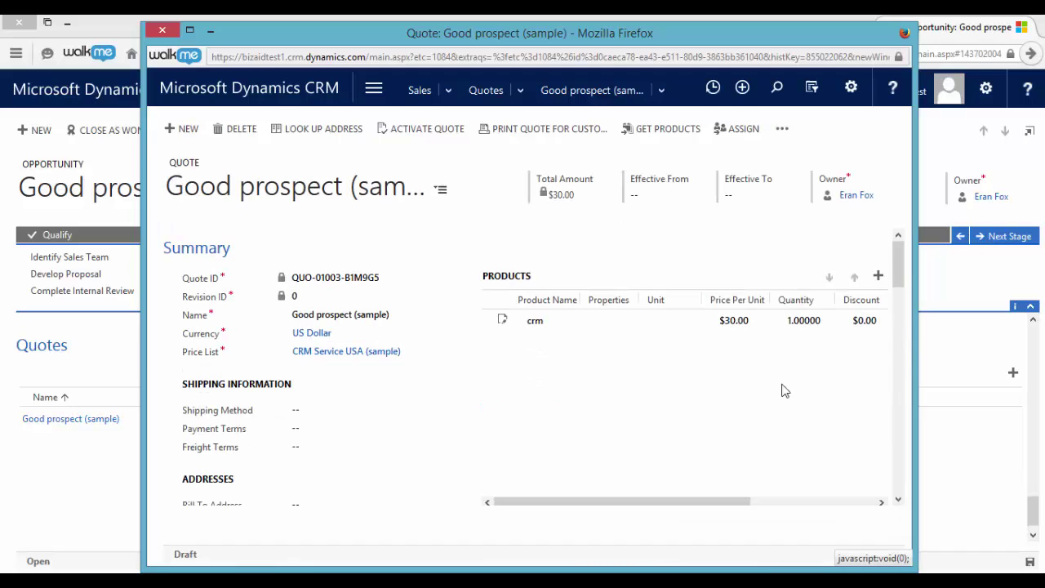
pyautogui.click(322, 410)
pyautogui.click(323, 421)
pyautogui.click(323, 428)
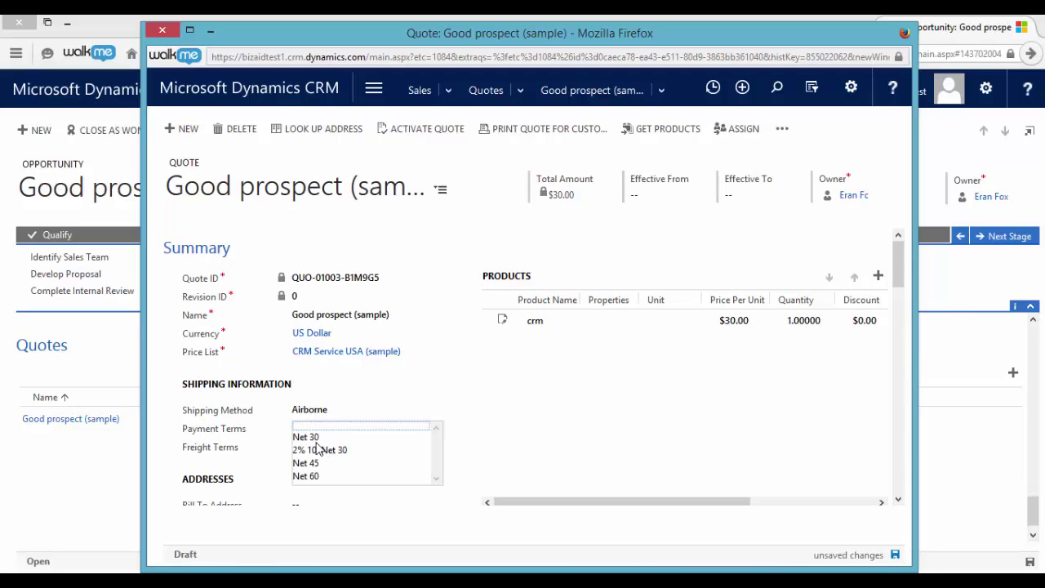
pyautogui.click(321, 439)
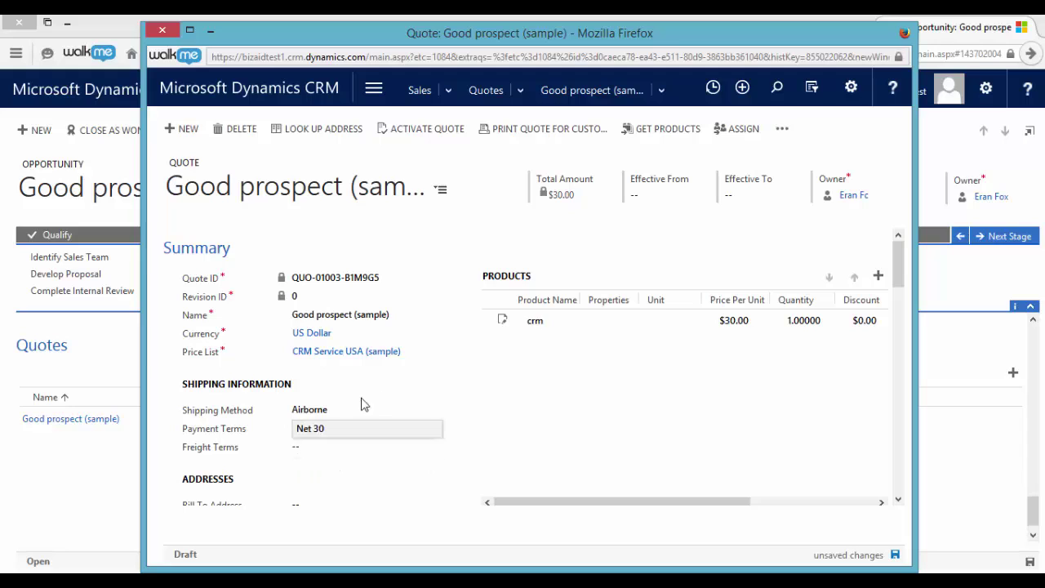
pyautogui.click(419, 141)
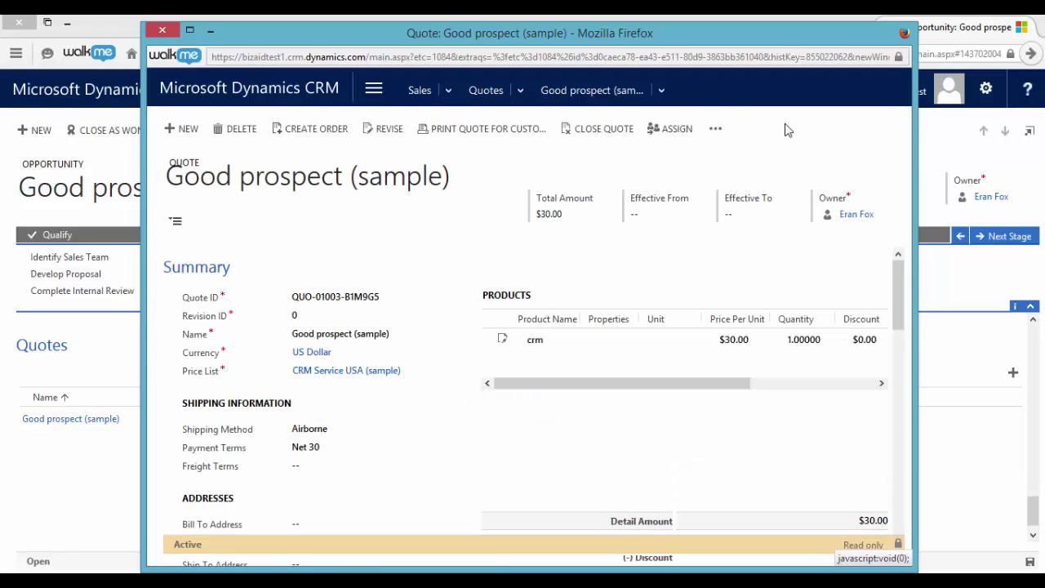
pyautogui.click(715, 128)
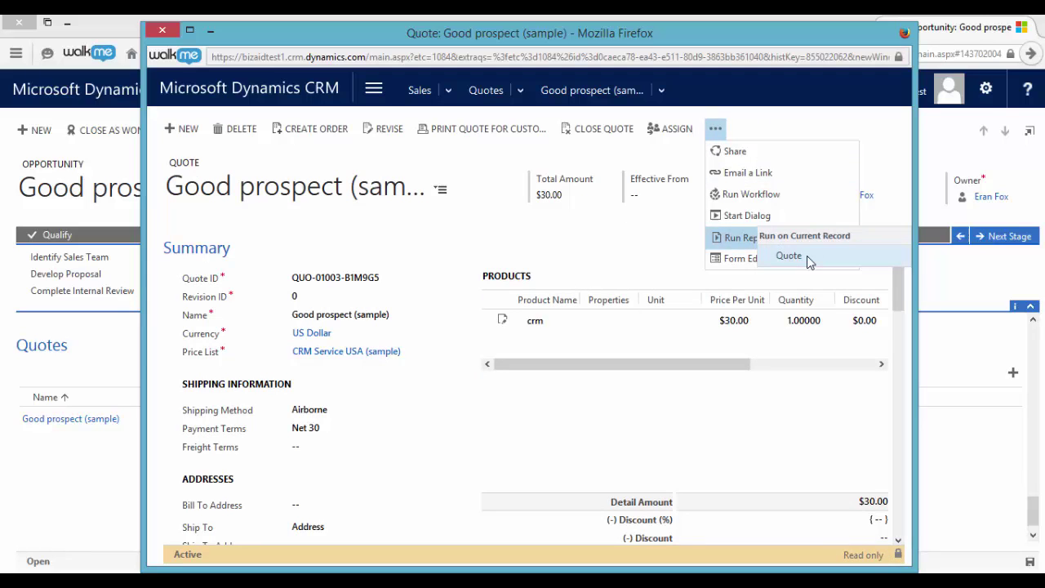
pyautogui.click(789, 255)
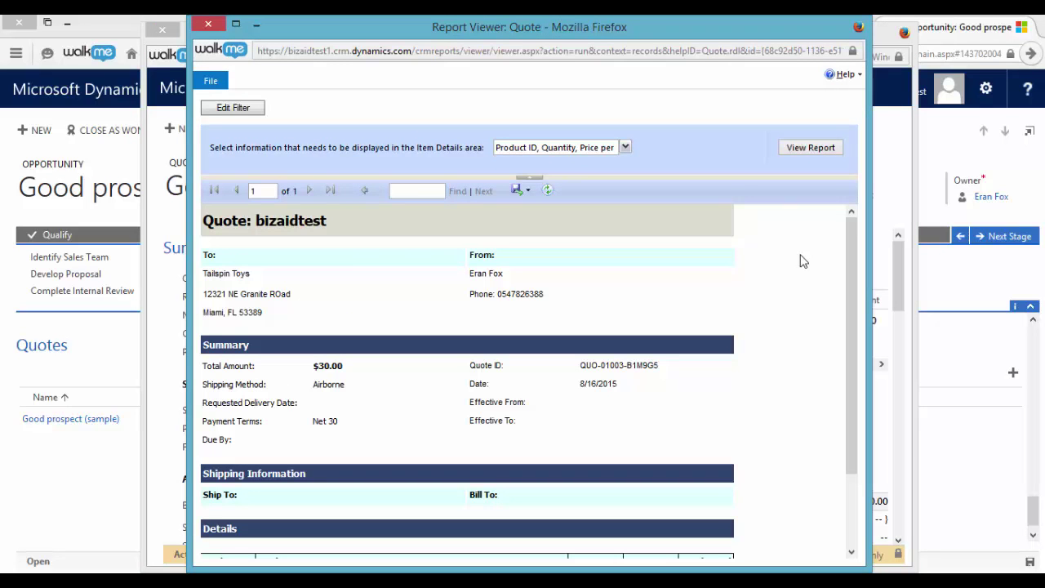
pyautogui.click(515, 191)
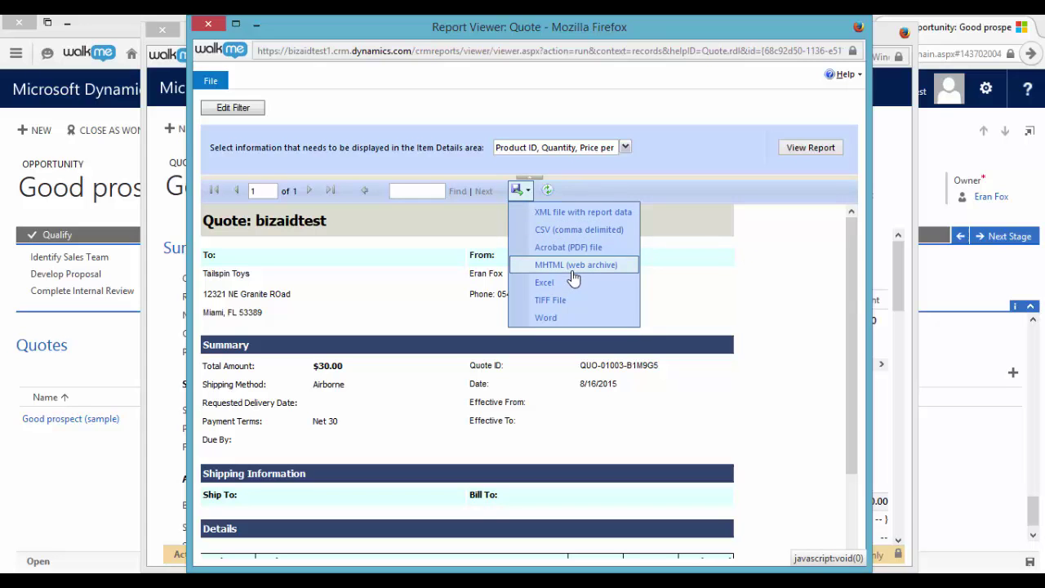
pyautogui.hotkey('ctrl', 'w')
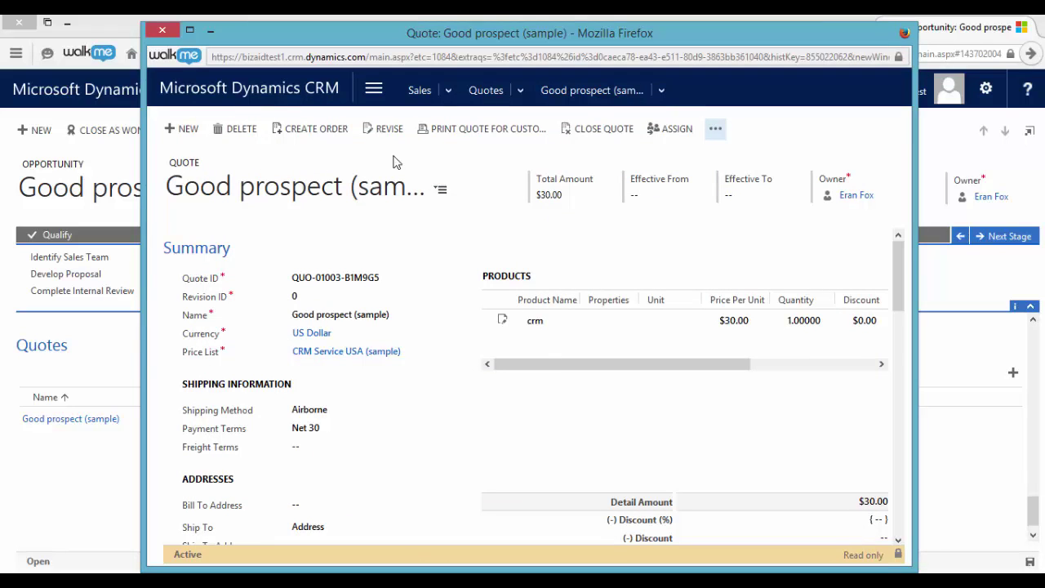
# Create an order from the quote, closing the opportunity with status reason Won
pyautogui.click(318, 131)
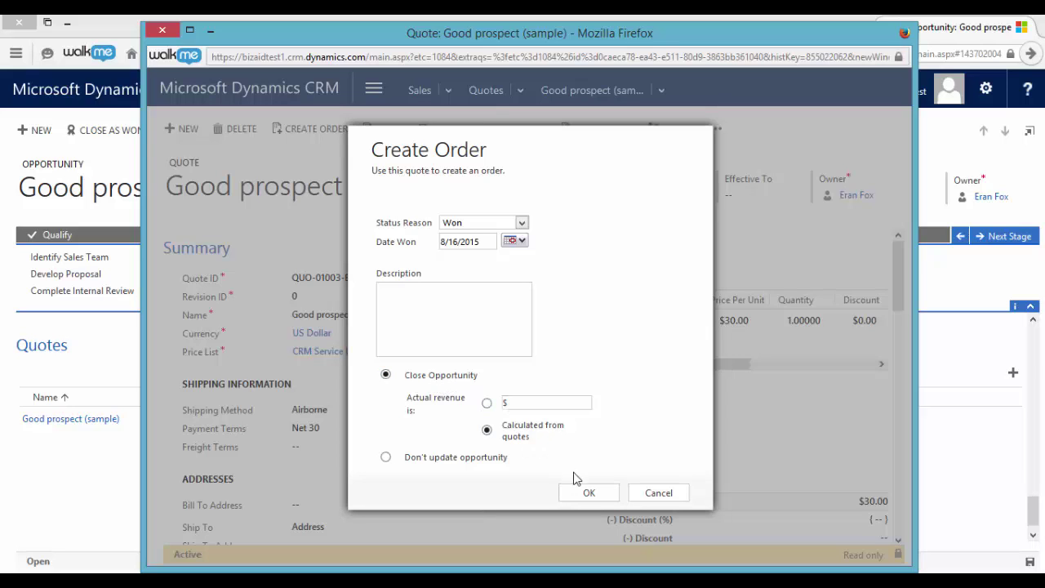
pyautogui.click(588, 493)
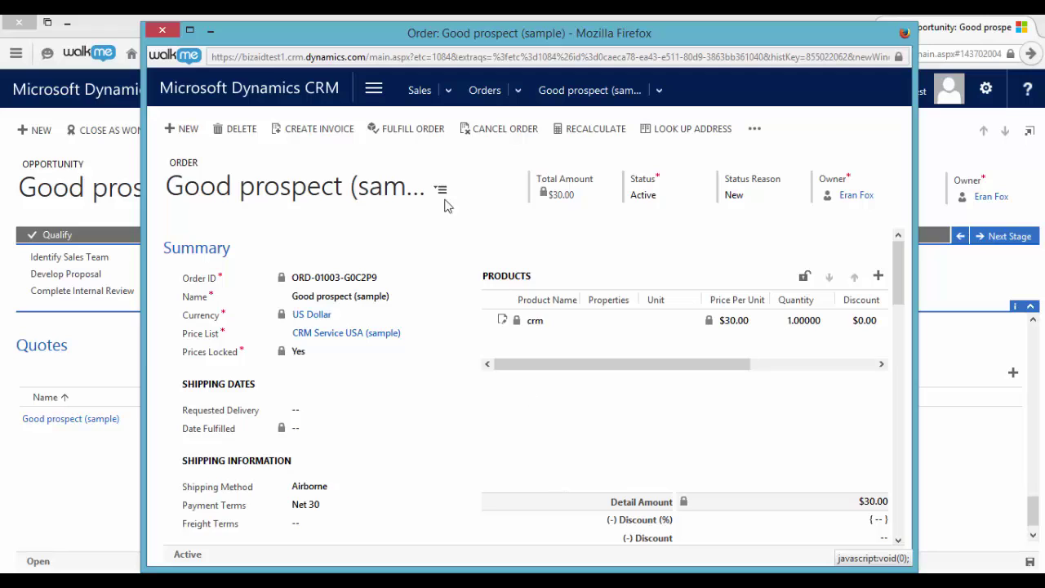
# Fulfill the order with status reason Complete, dated 8/16/2015
pyautogui.click(413, 130)
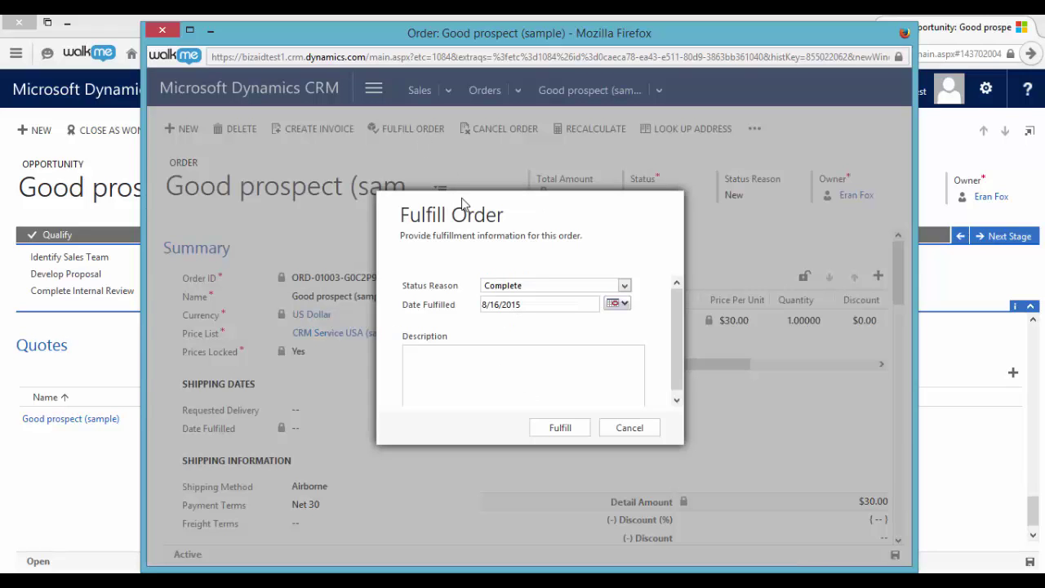
pyautogui.click(560, 430)
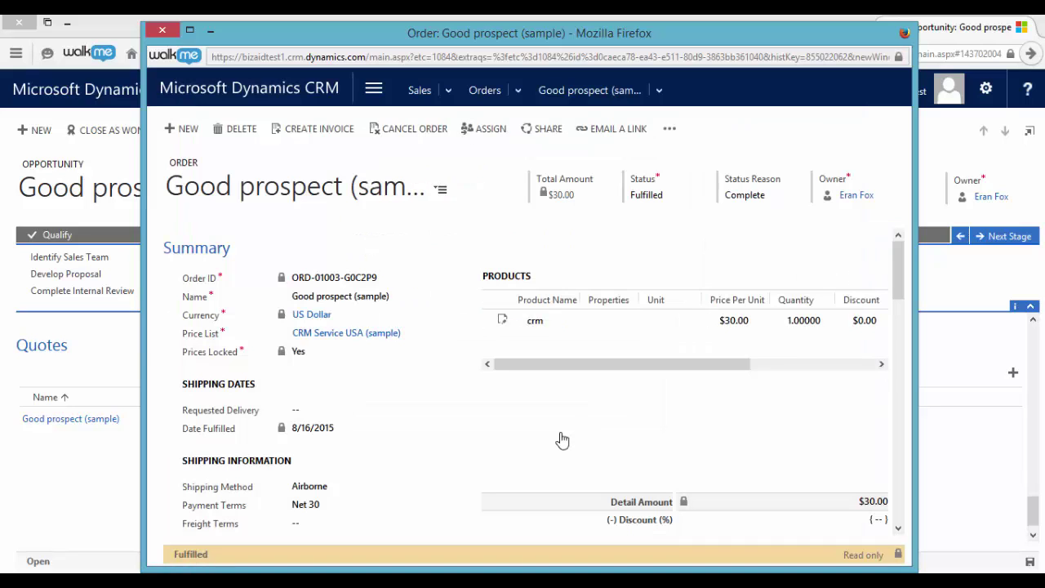